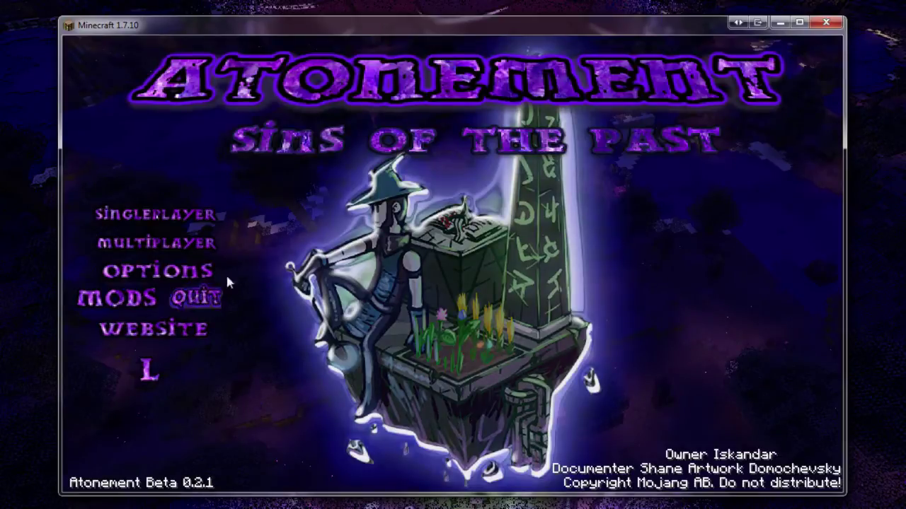
- Open the Atonement instance's resourcepacks folder through Options > Resource Packs
left_click(186, 270)
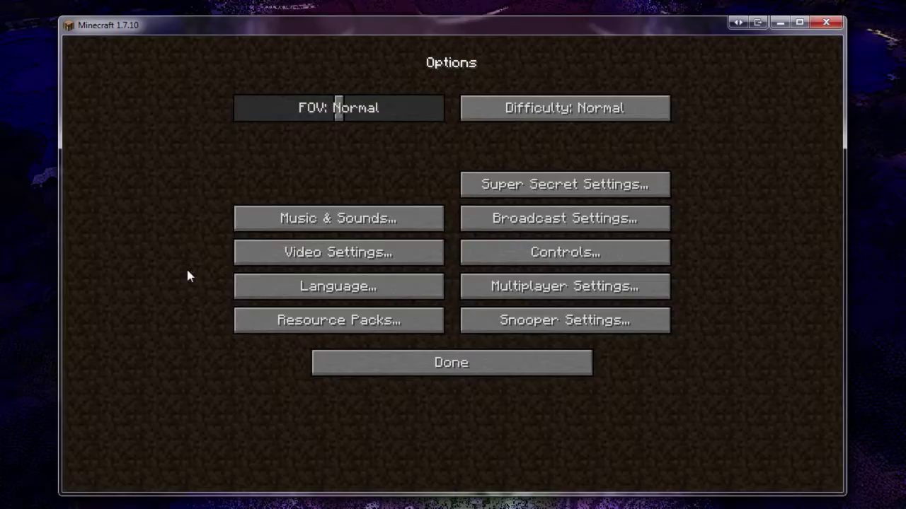
left_click(373, 324)
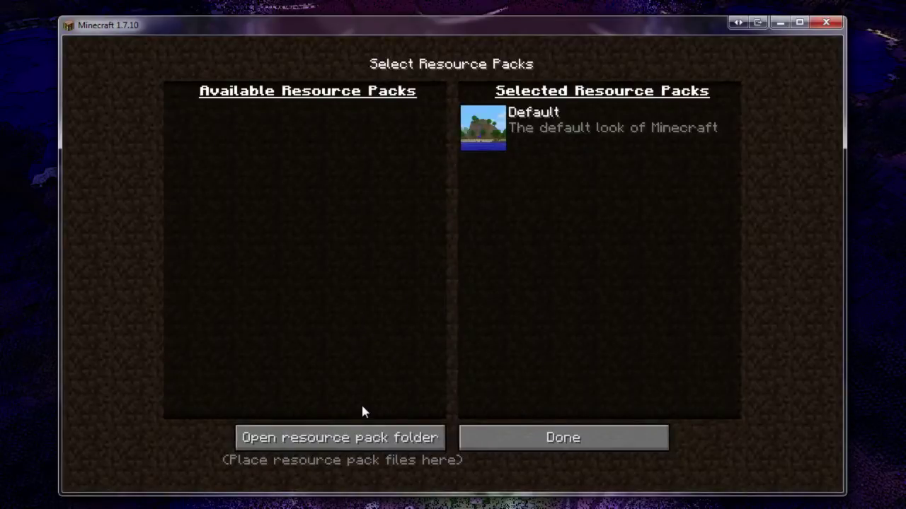
left_click(366, 444)
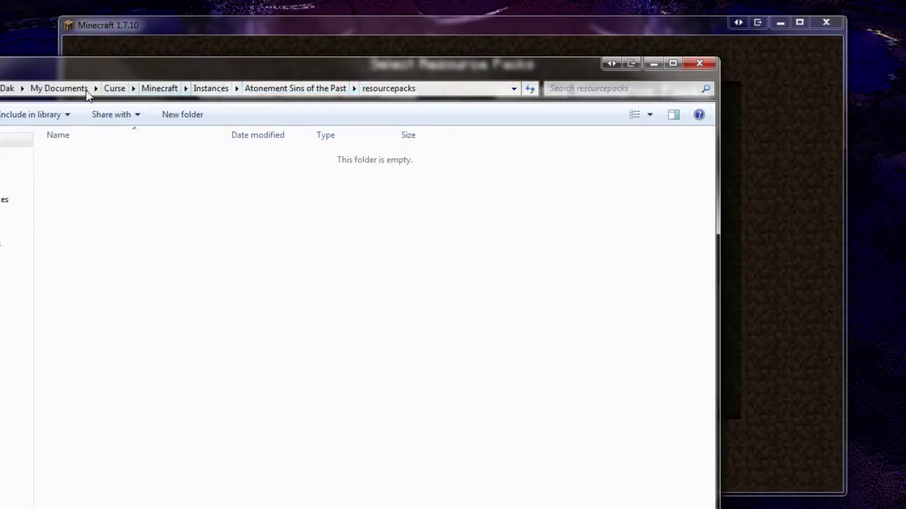
- Select the VeinMiner jar in the Atonement Sins of the Past mods folder, then minimize Explorer
left_click(276, 88)
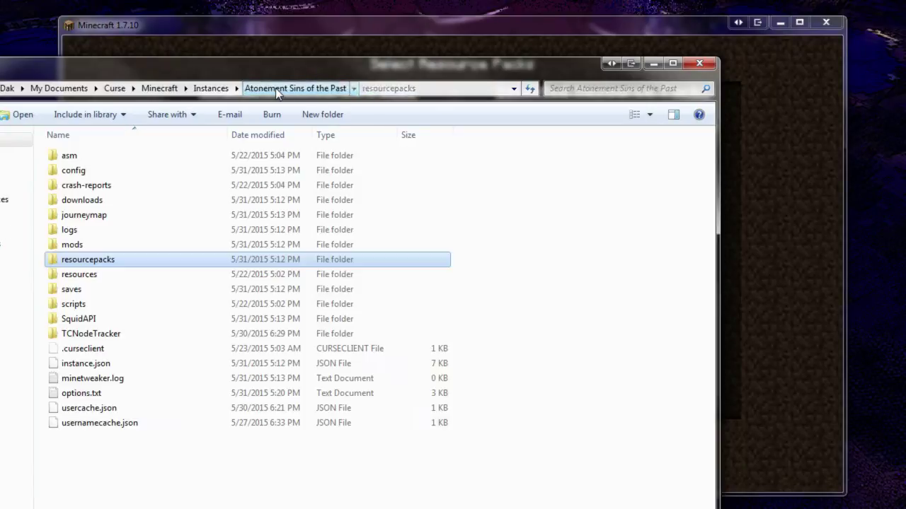
double_click(114, 244)
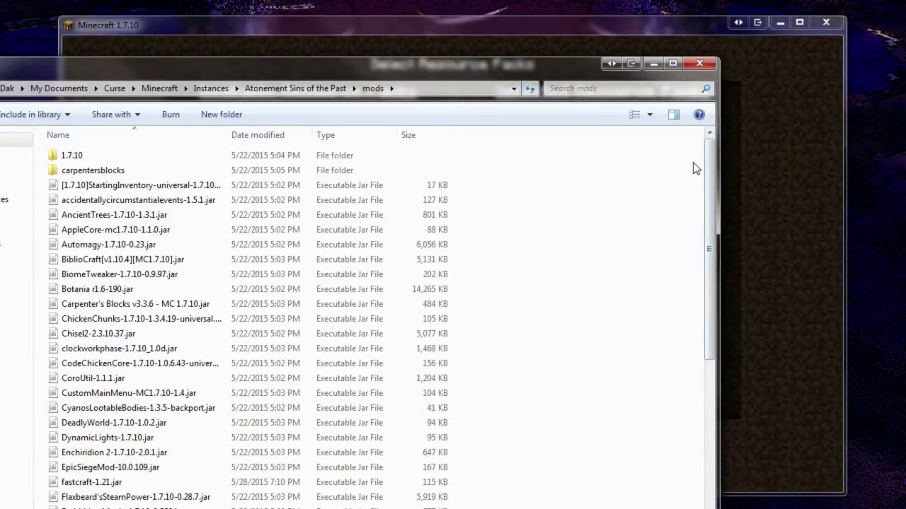
left_click_drag(706, 161, 708, 387)
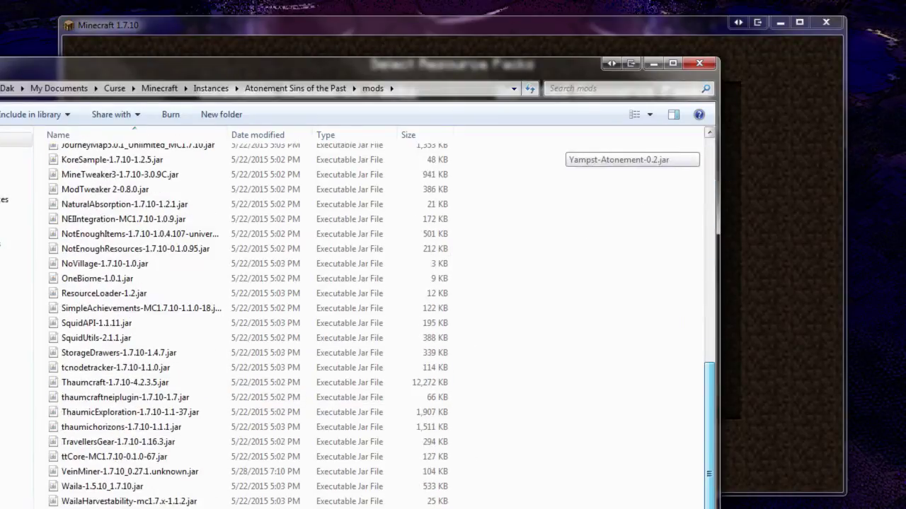
left_click(116, 475)
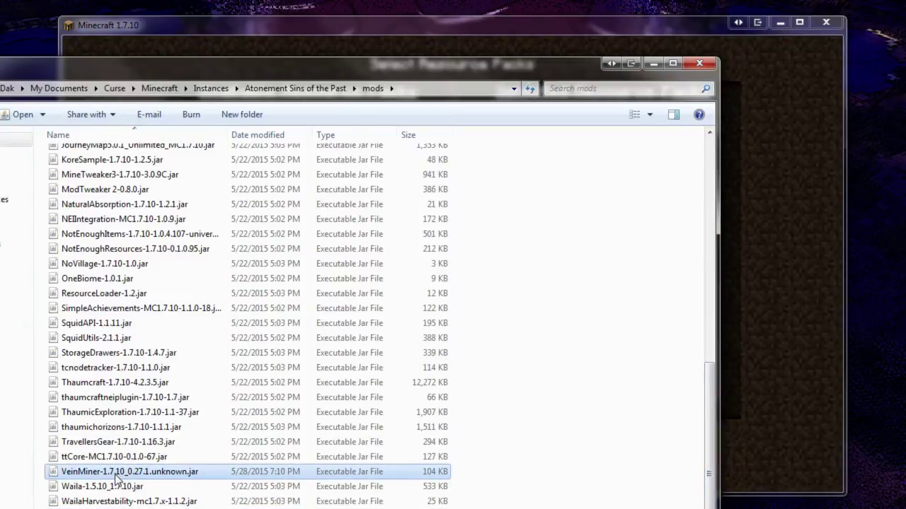
left_click(654, 63)
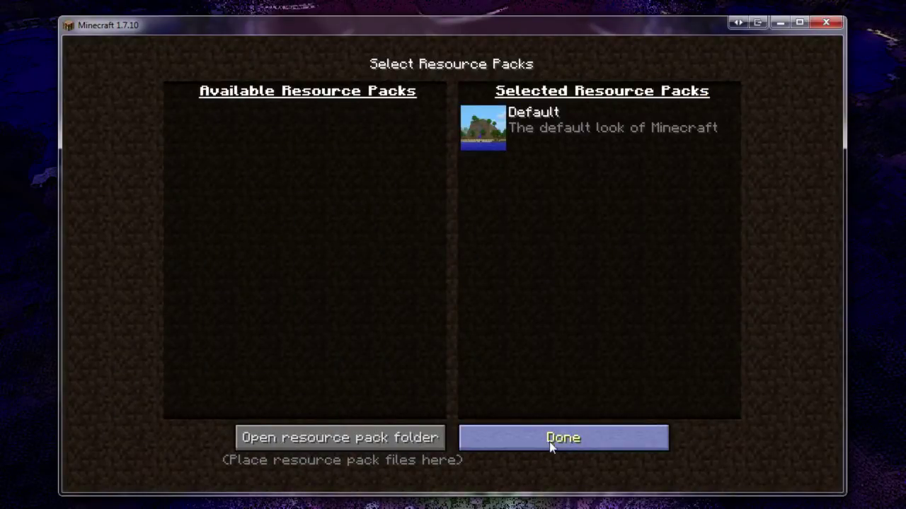
- Close the Resource Packs and Options screens to reach the Atonement title menu
left_click(550, 441)
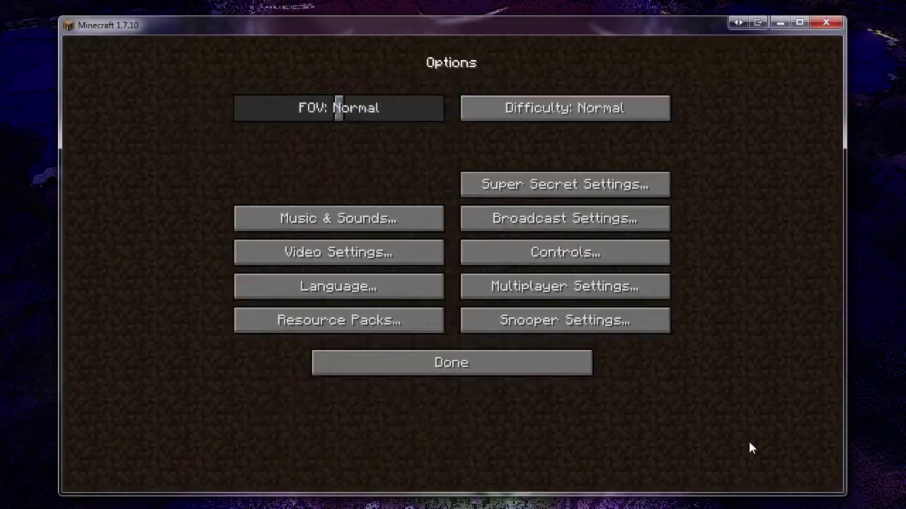
left_click(444, 363)
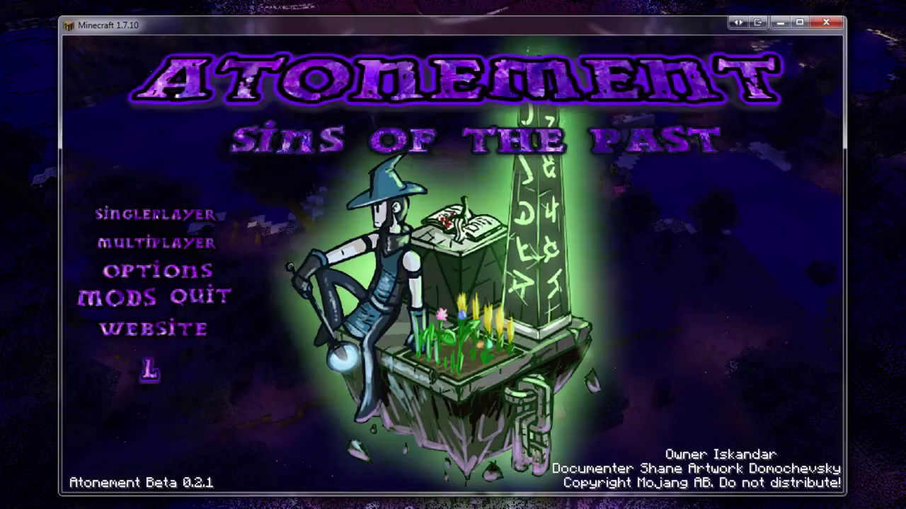
- Switch to Explorer and open the Atonement instance's config folder
key("alt+Tab")
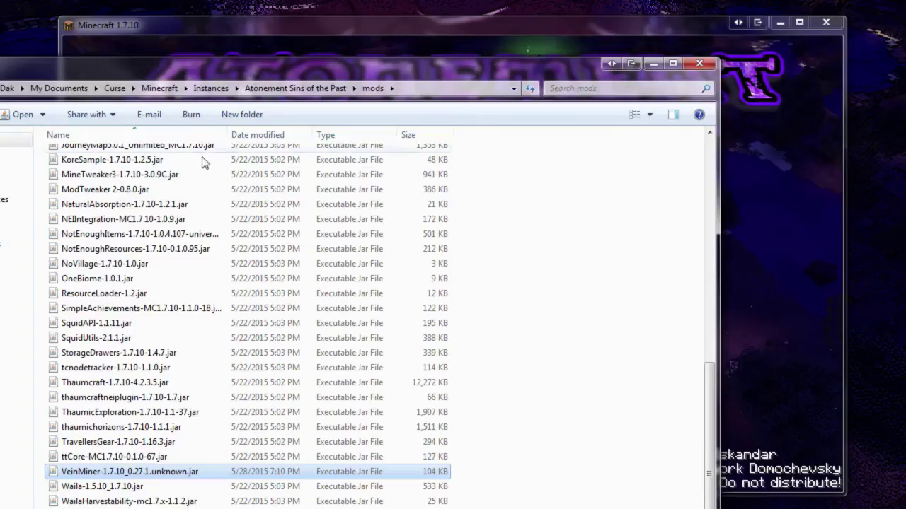
left_click(334, 91)
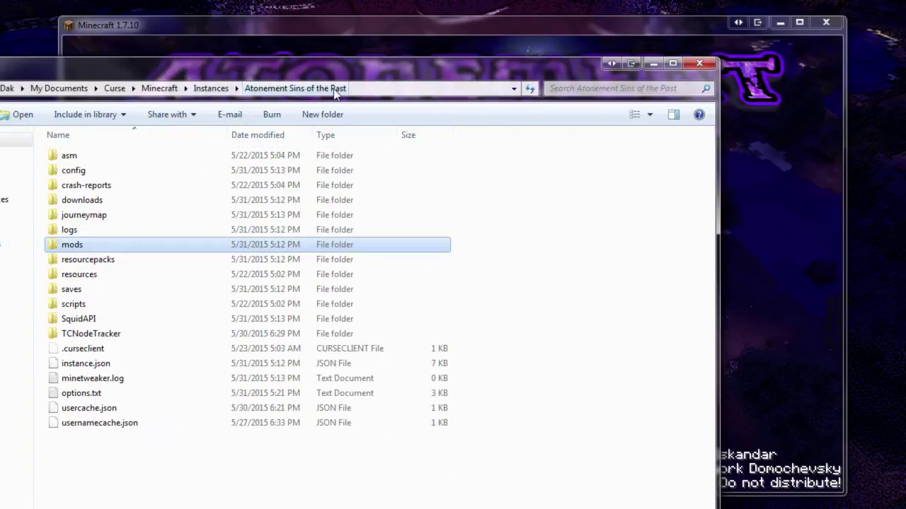
left_click(102, 174)
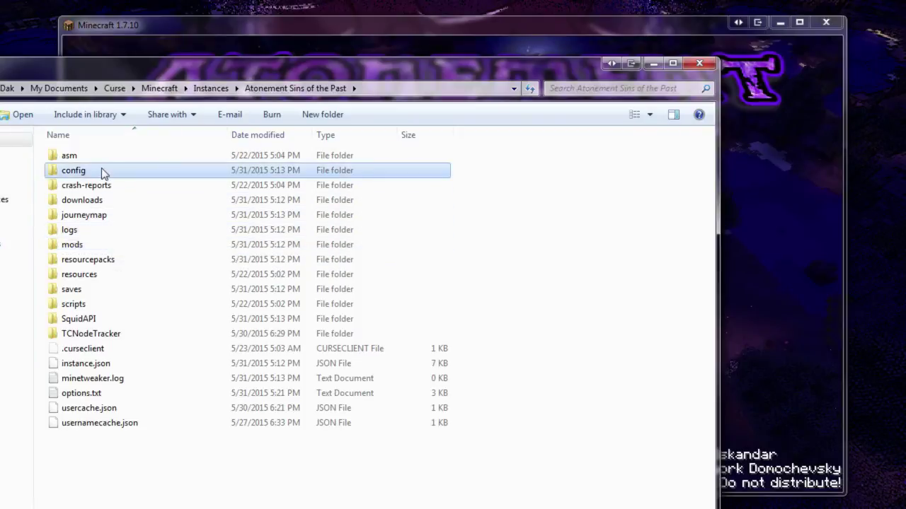
left_click(103, 172)
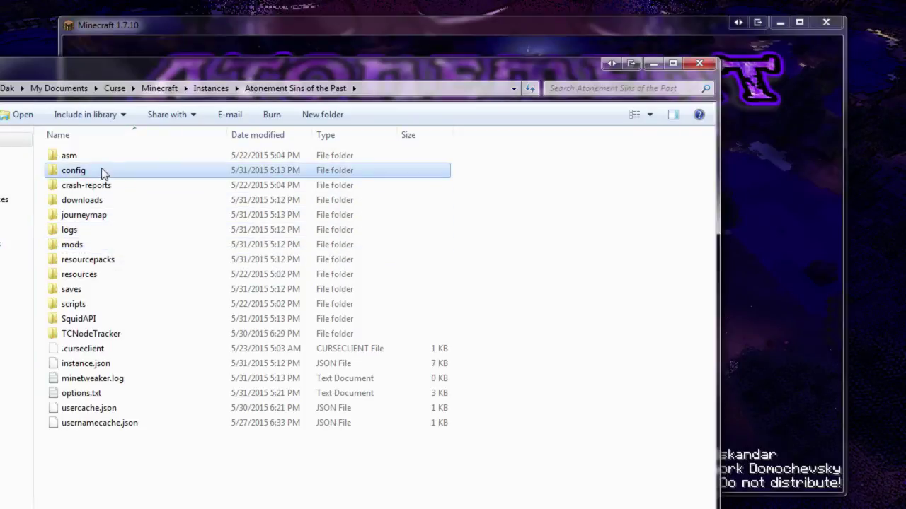
left_click(62, 172)
double_click(60, 174)
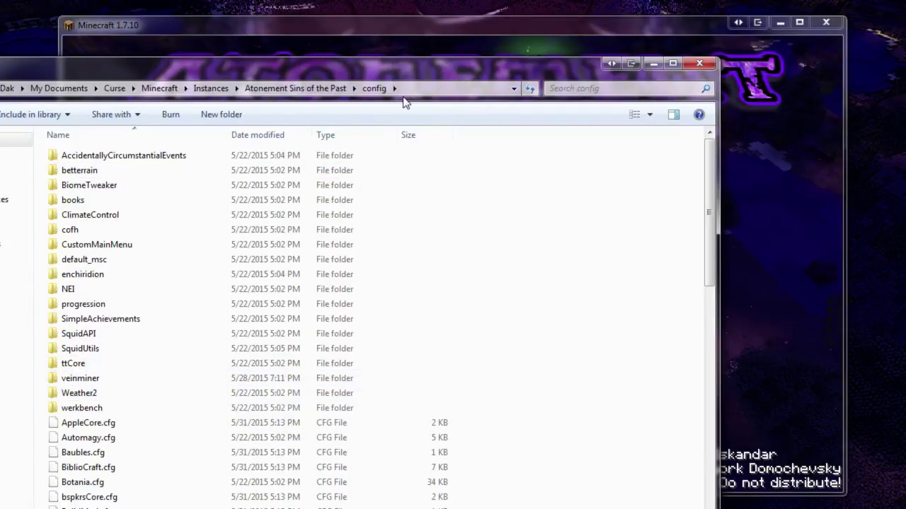
- Open veinminer's general.cfg with Edit with Notepad++
double_click(79, 380)
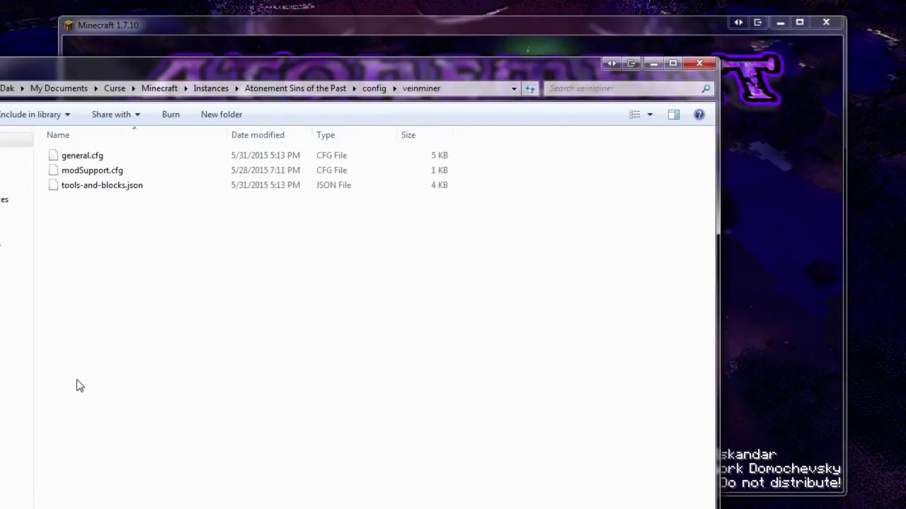
left_click(95, 159)
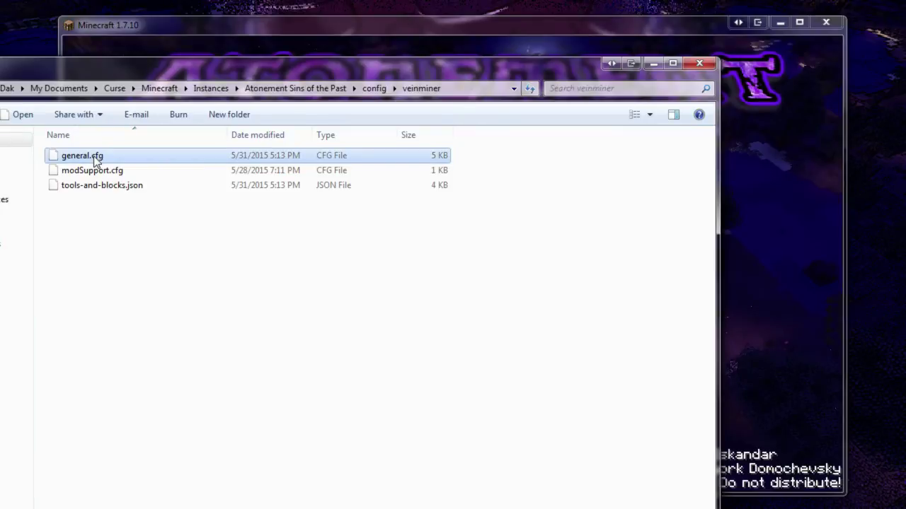
right_click(95, 158)
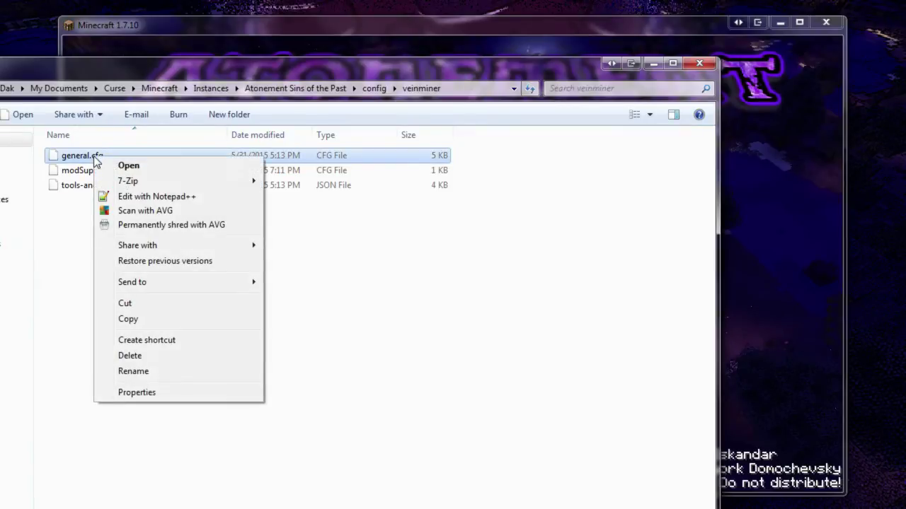
left_click(125, 196)
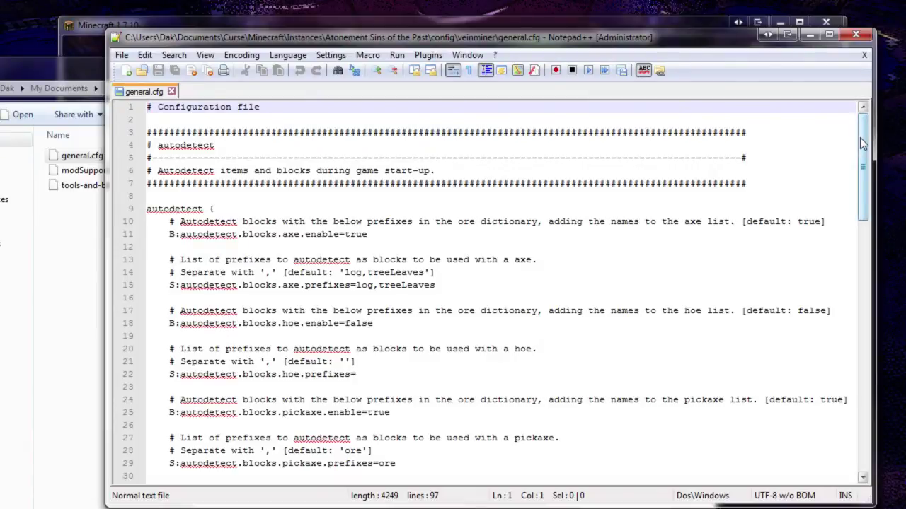
left_click_drag(862, 143, 870, 442)
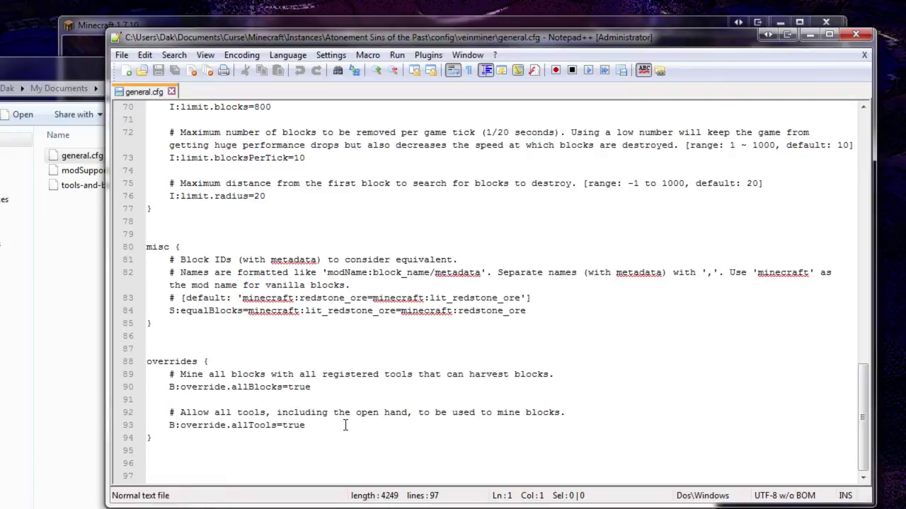
scroll(345, 425, "up", 7)
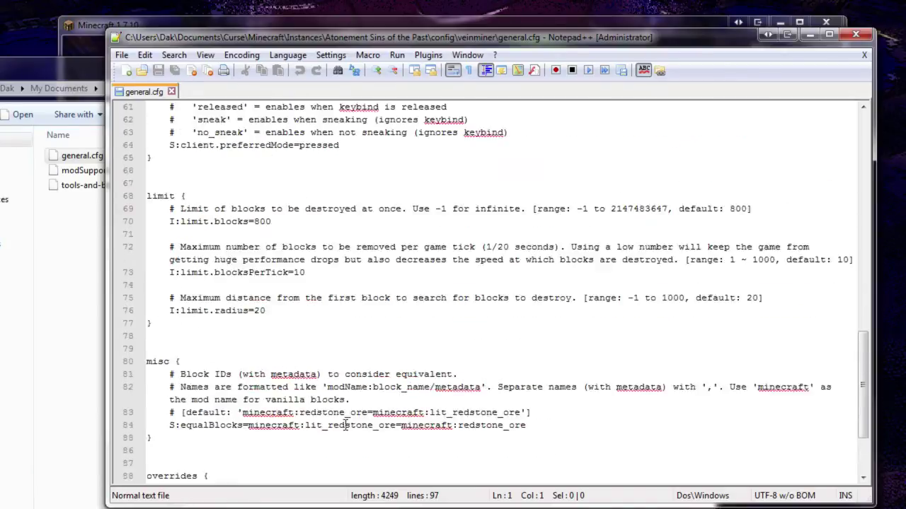
scroll(349, 445, "down", 7)
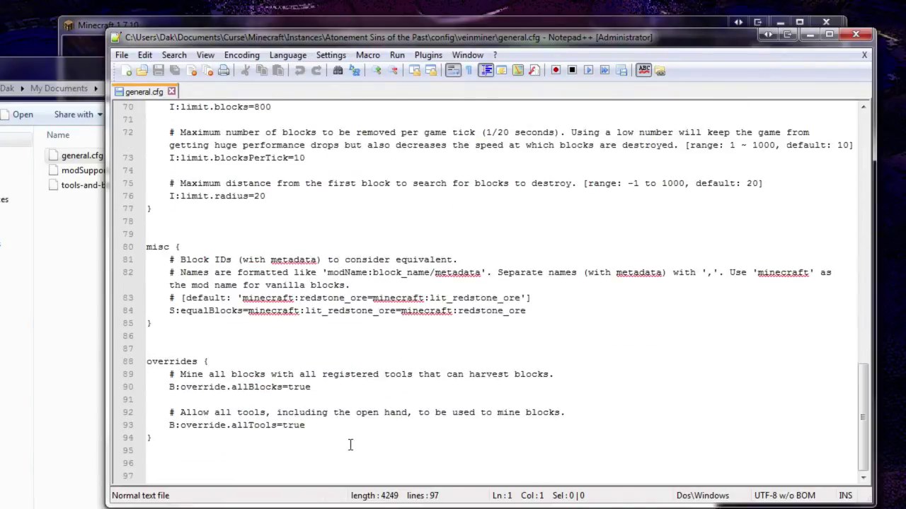
scroll(349, 444, "up", 10)
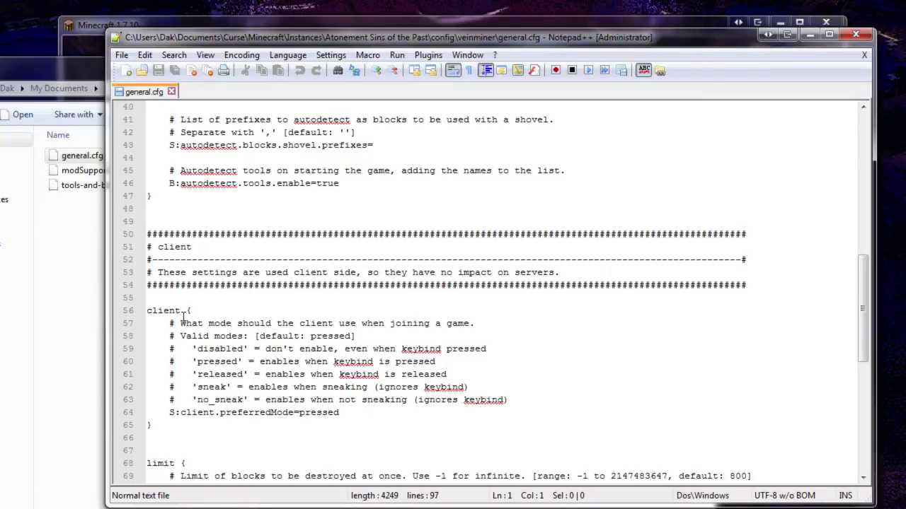
scroll(313, 378, "down", 6)
scroll(314, 378, "up", 4)
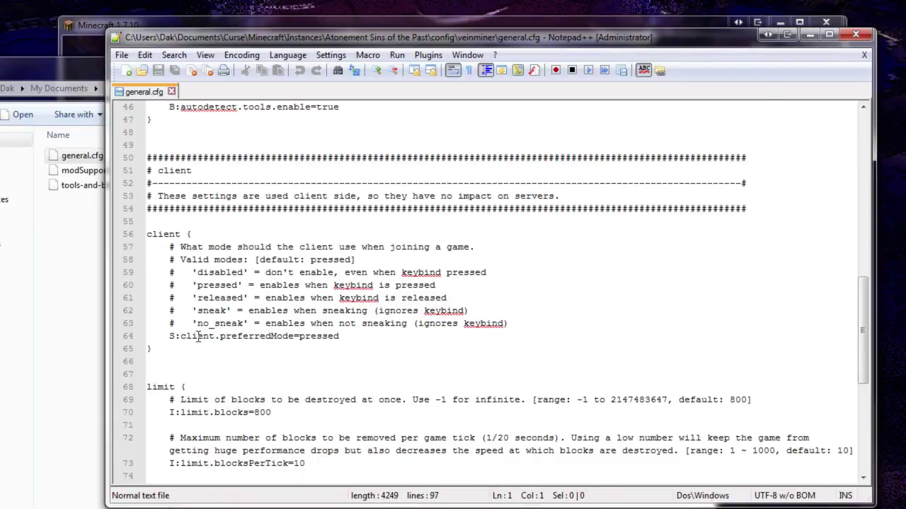
left_click_drag(198, 336, 346, 337)
left_click(344, 338)
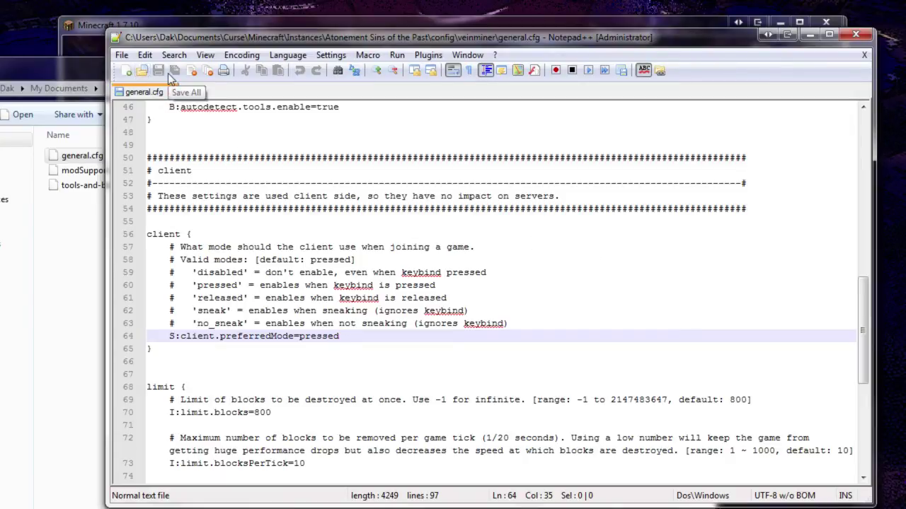
- Close Notepad++ and minimize the veinminer folder window to reveal Minecraft
left_click(857, 36)
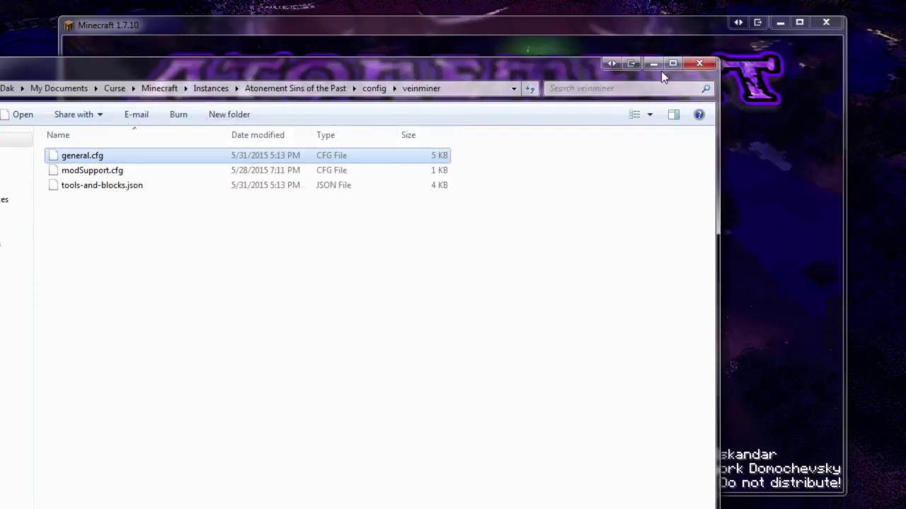
left_click(652, 64)
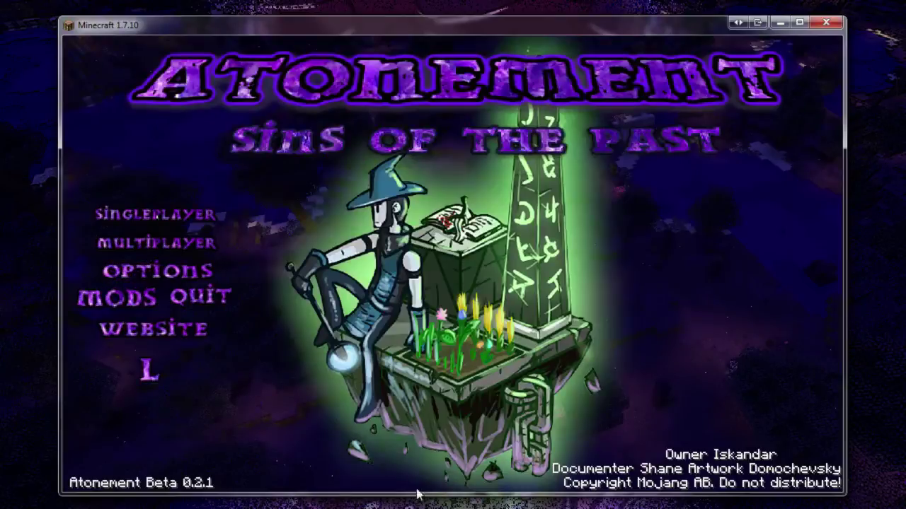